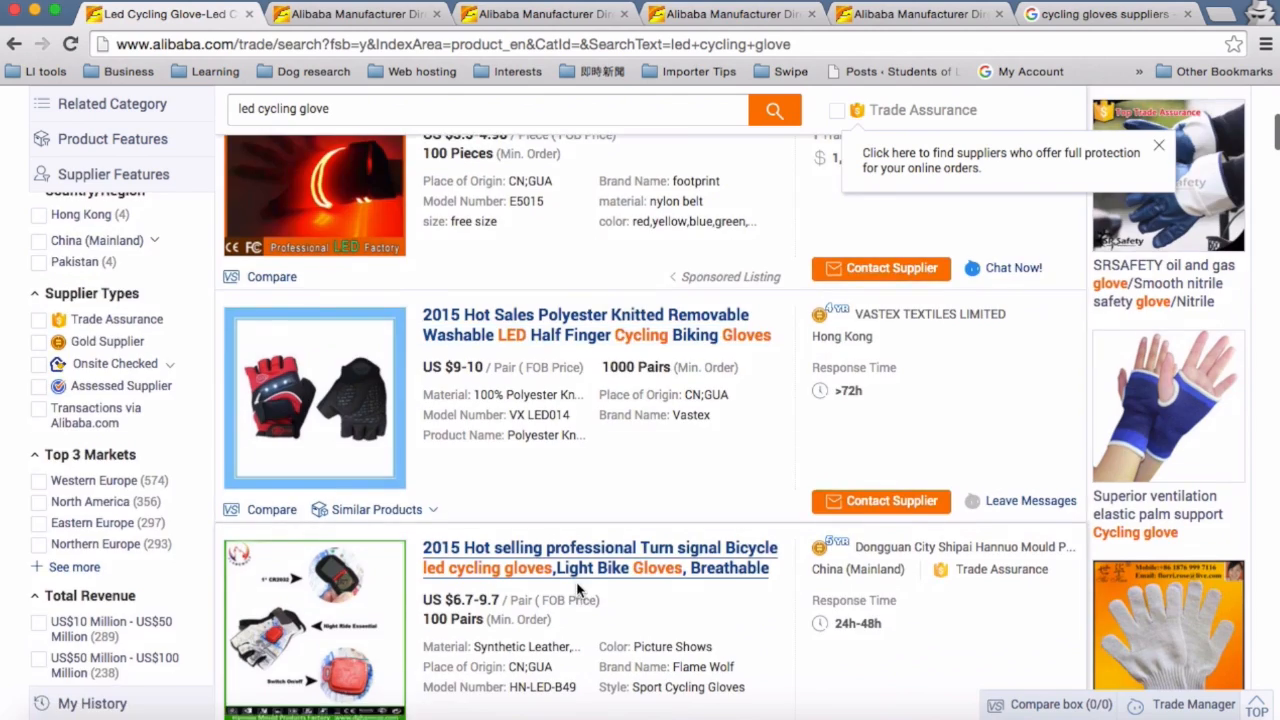
# Step: Browse the search results for LED cycling gloves, comparing products, prices and minimum orders
pyautogui.scroll(-10, 576, 590)
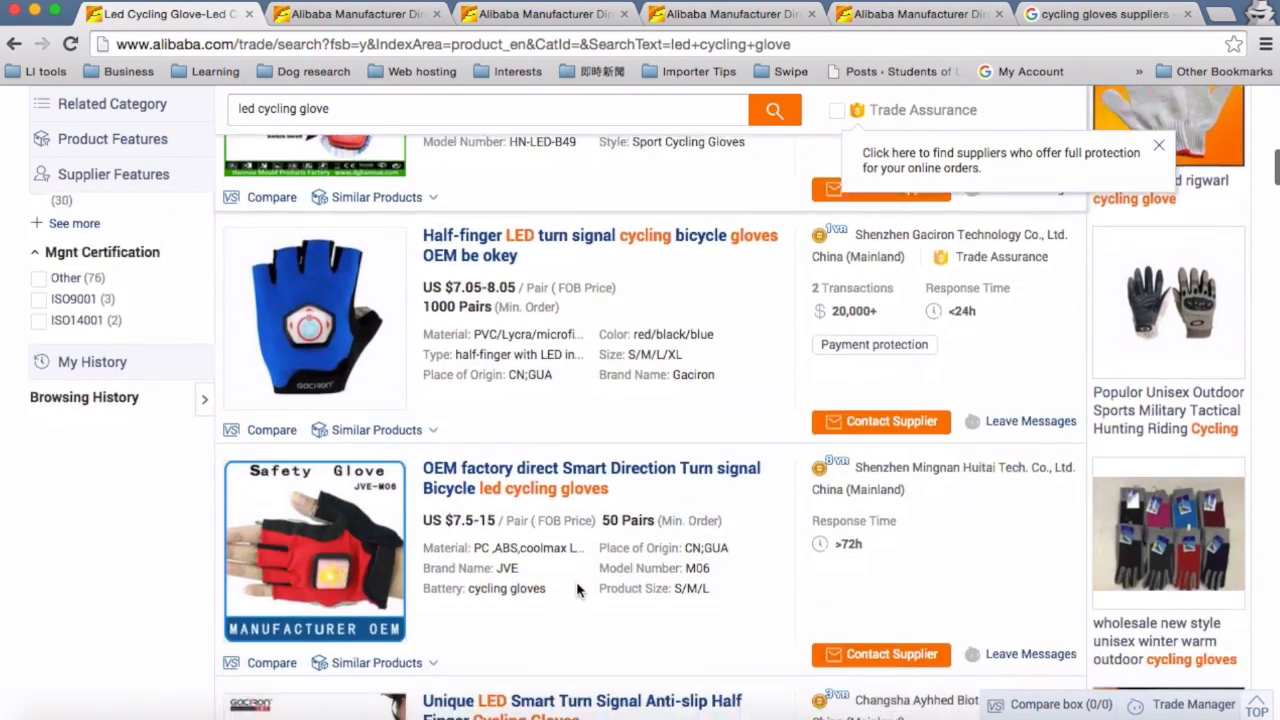
pyautogui.scroll(-15, 576, 590)
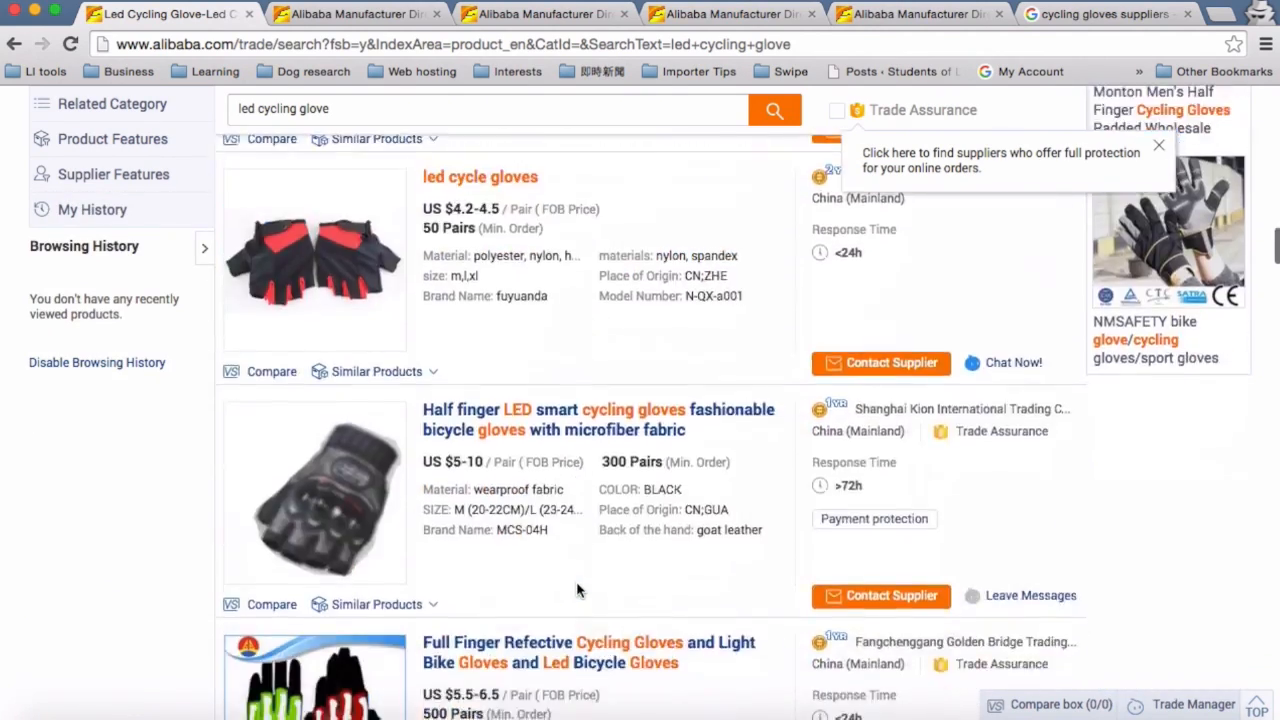
pyautogui.scroll(-17, 576, 590)
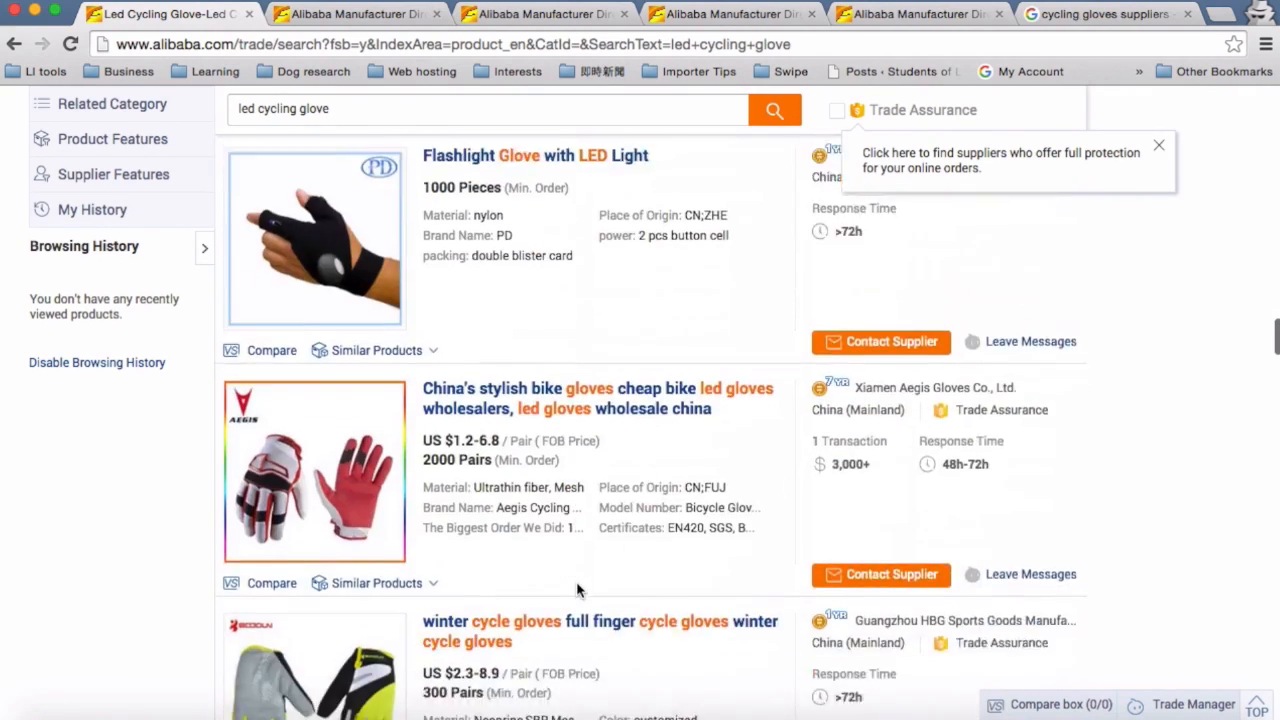
pyautogui.scroll(-15, 576, 590)
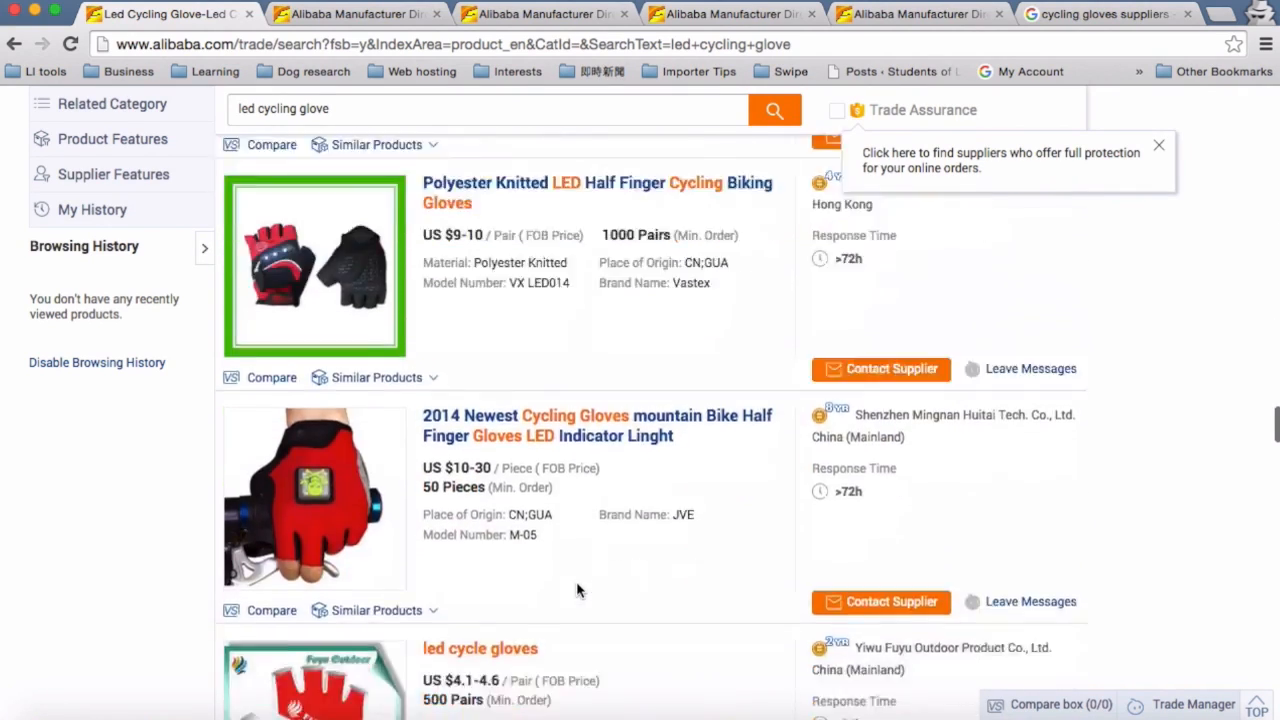
pyautogui.scroll(-8, 576, 590)
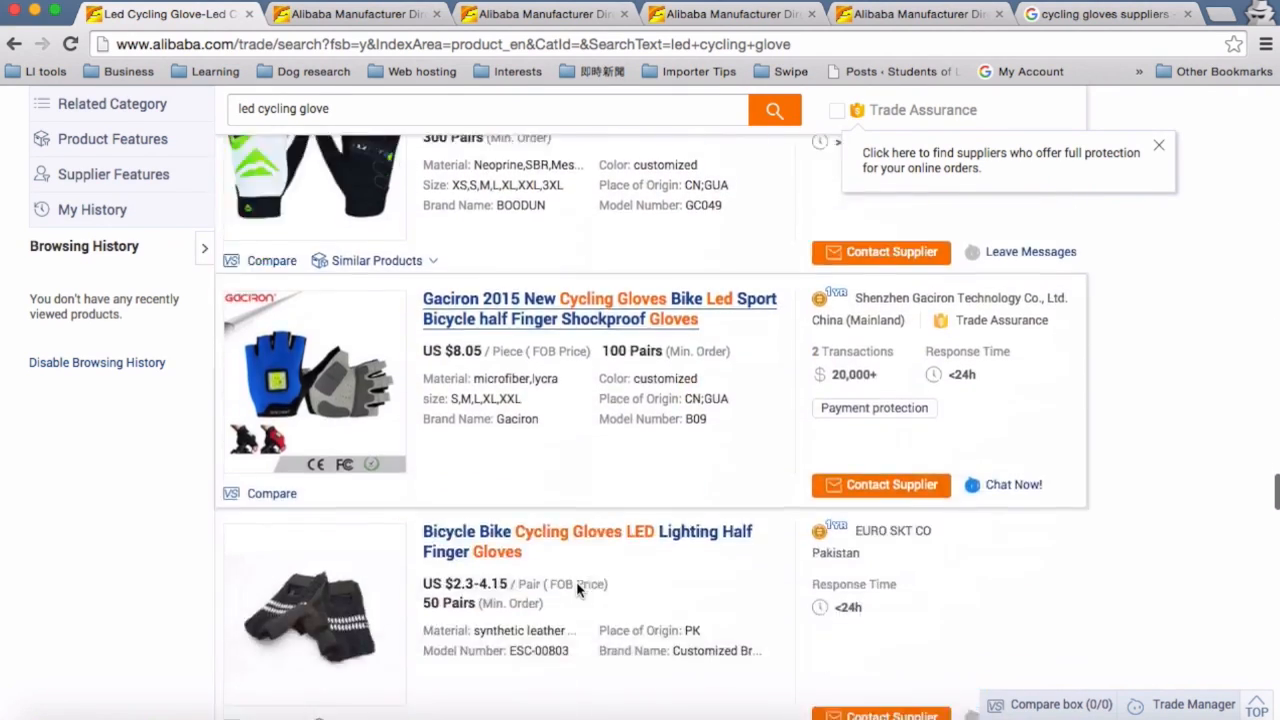
pyautogui.scroll(20, 576, 583)
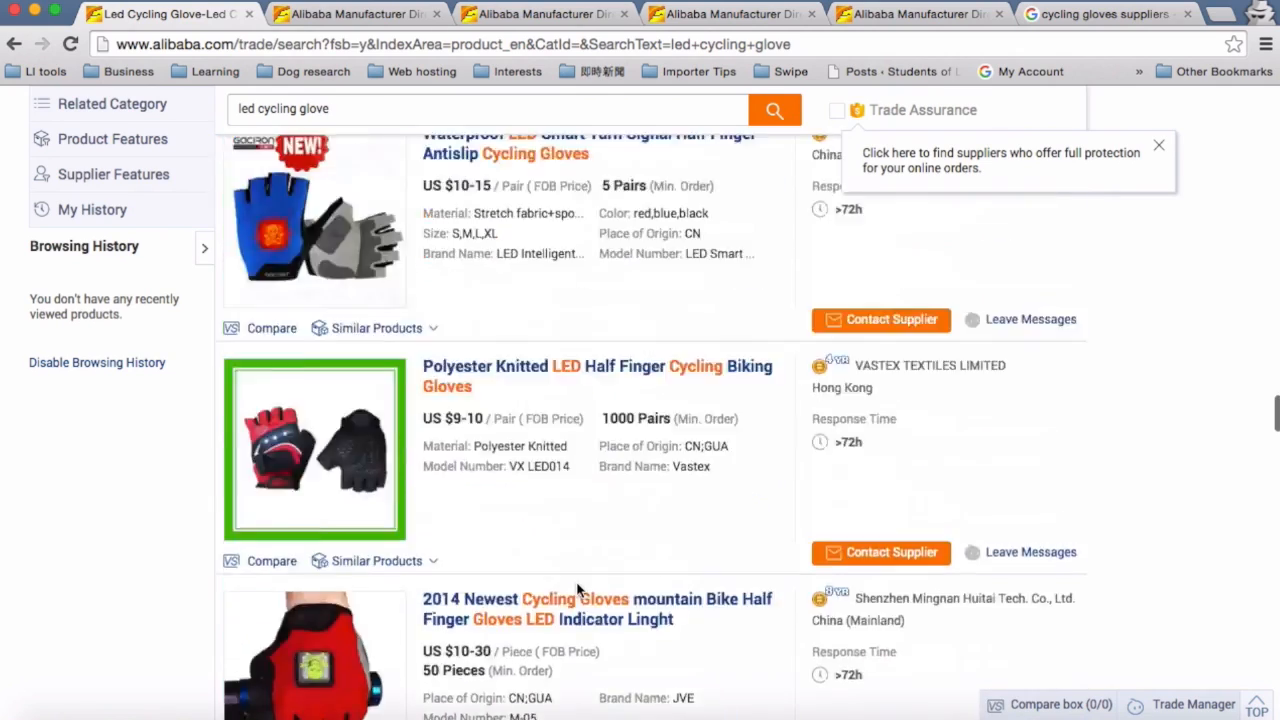
pyautogui.scroll(5, 576, 581)
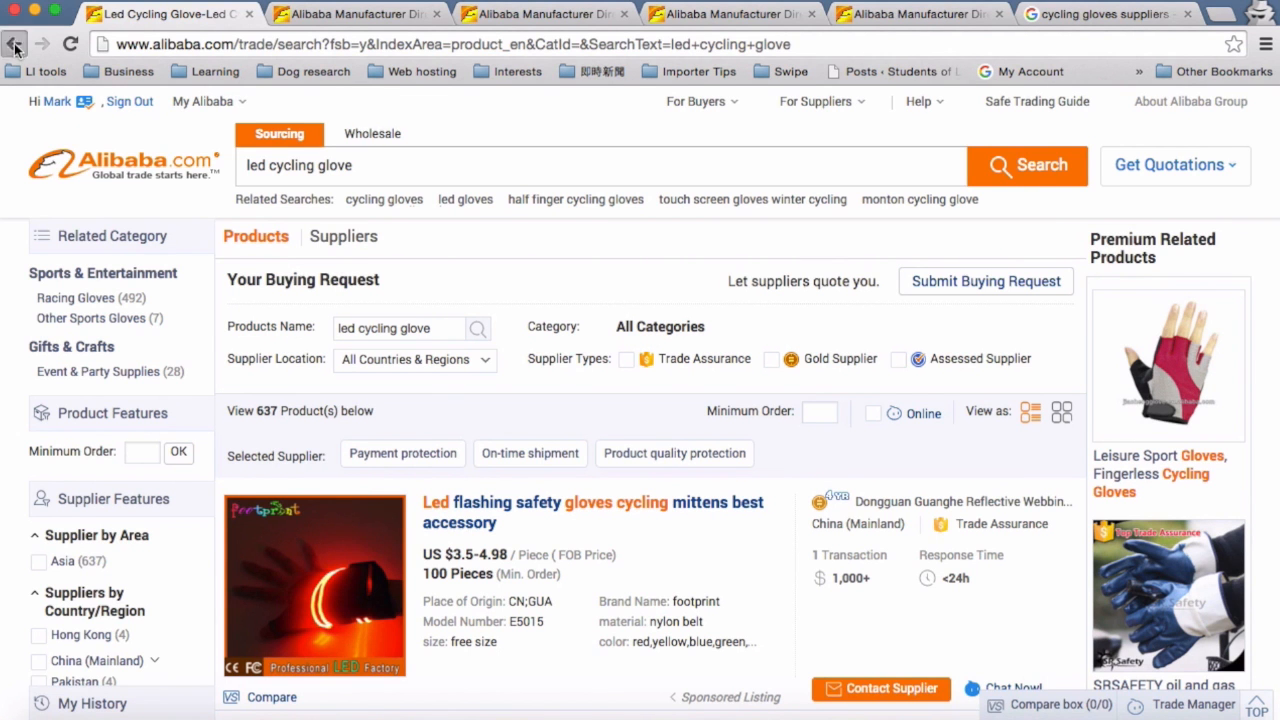
# Step: Return to the home page and open the Get Quotations buying request form to review its empty fields
pyautogui.click(14, 45)
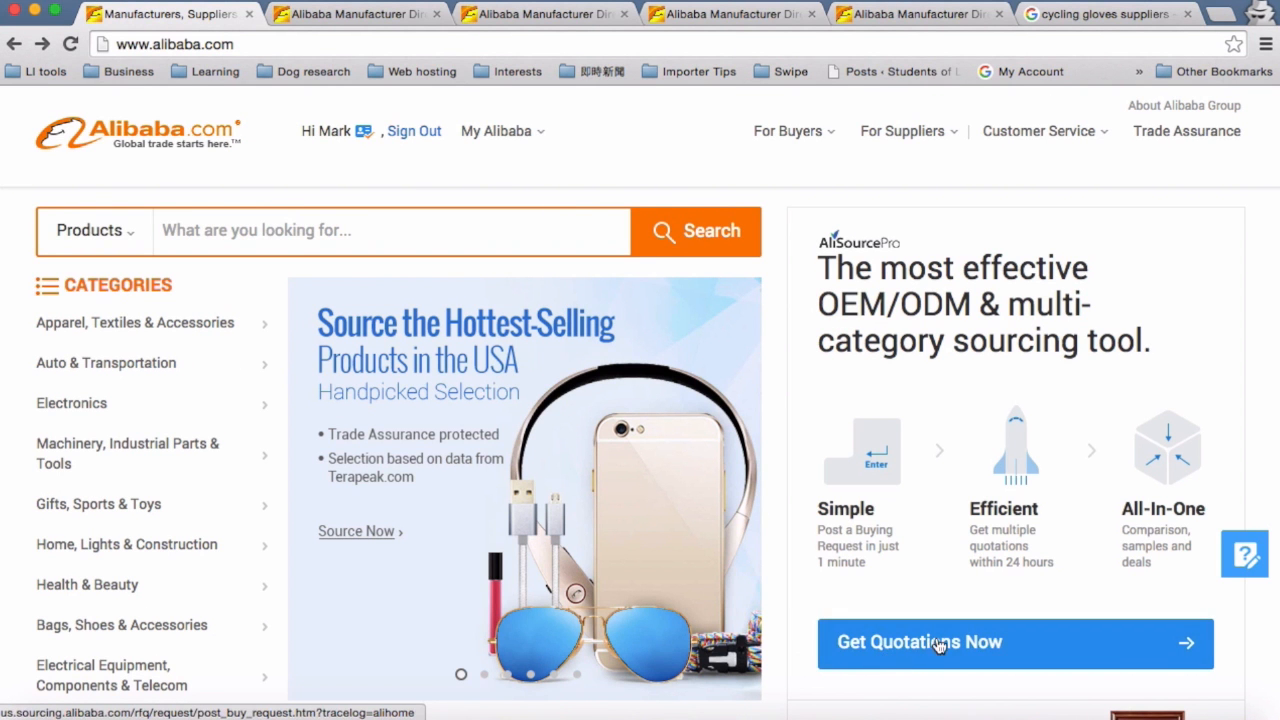
pyautogui.click(969, 648)
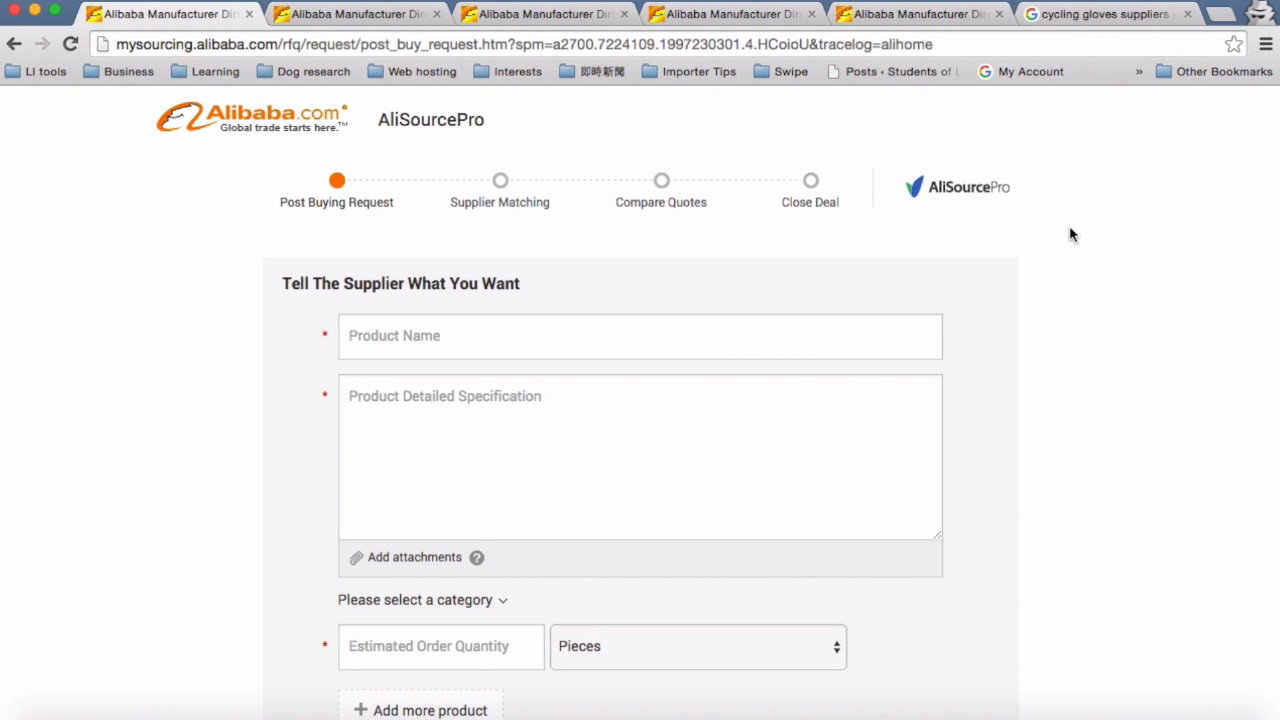
pyautogui.scroll(-5, 1046, 272)
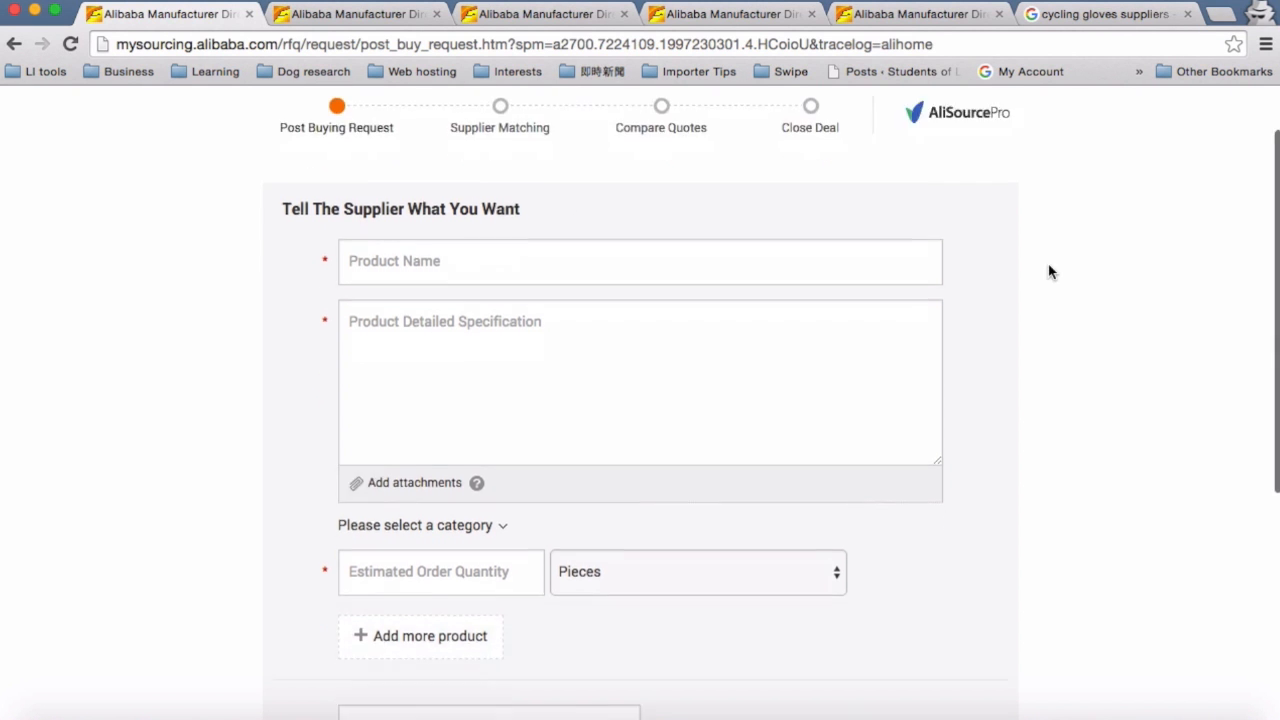
pyautogui.scroll(5, 1048, 266)
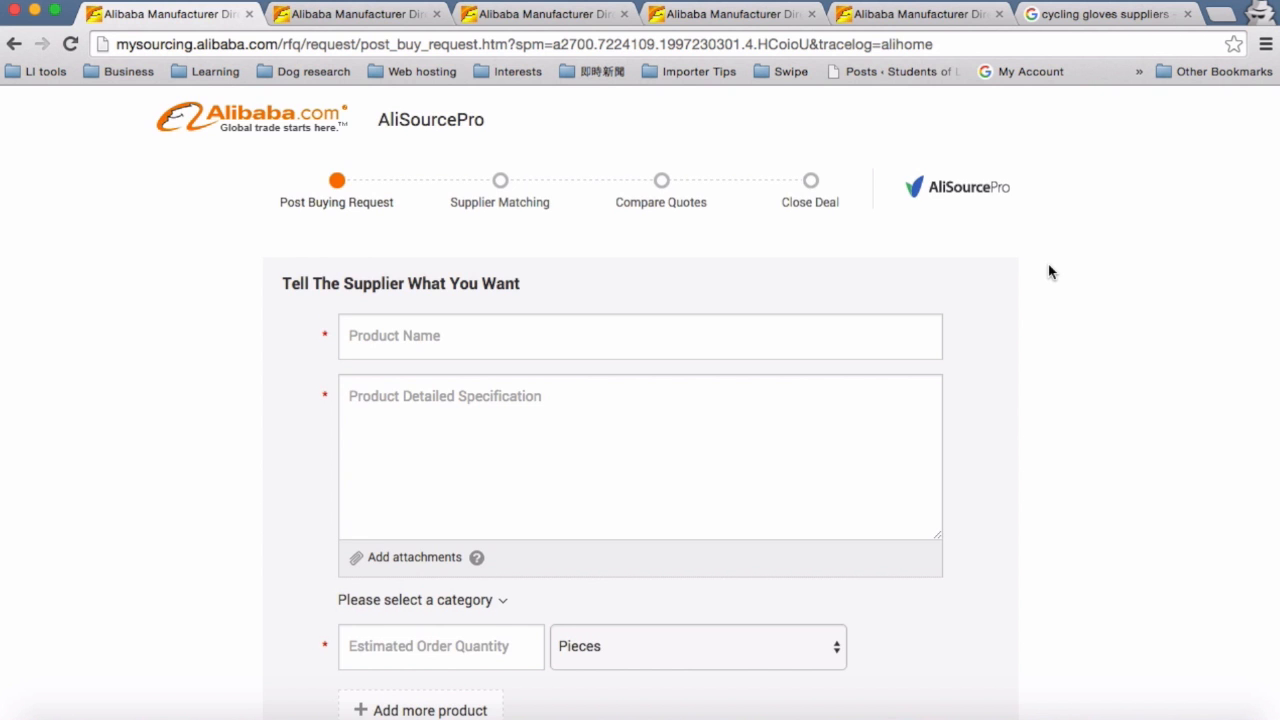
pyautogui.scroll(-3, 1048, 266)
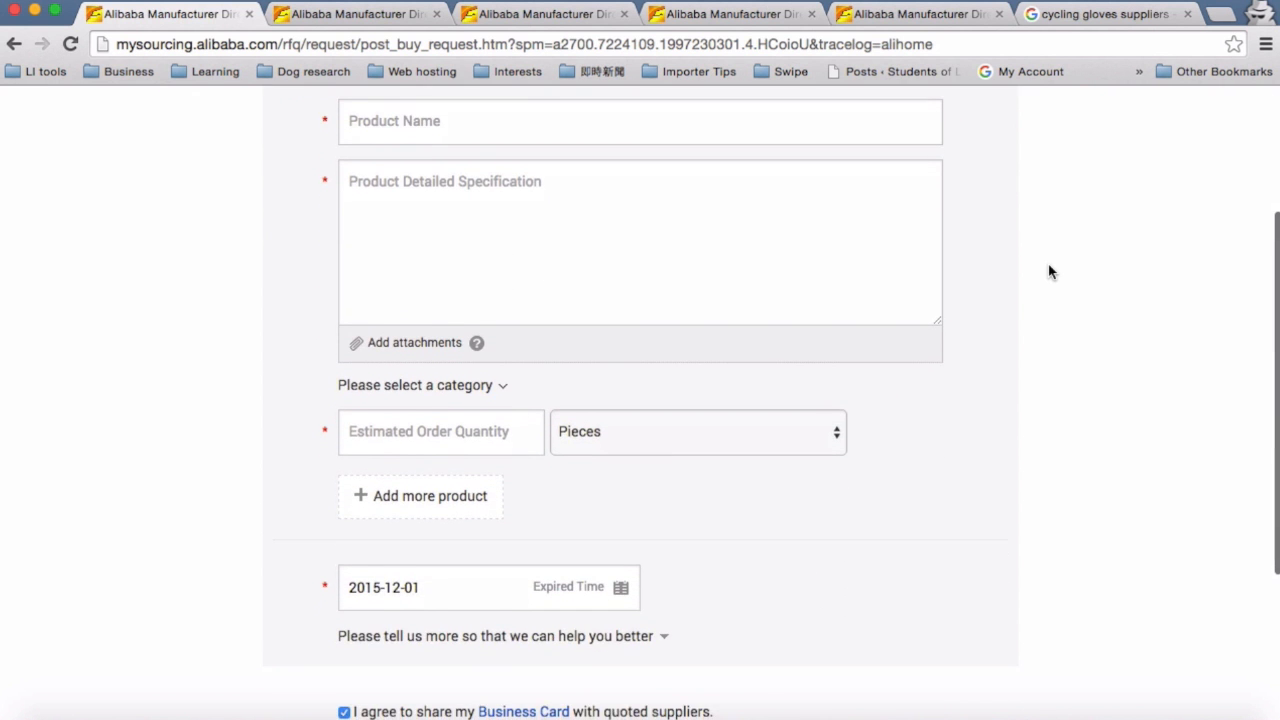
pyautogui.scroll(3, 1048, 268)
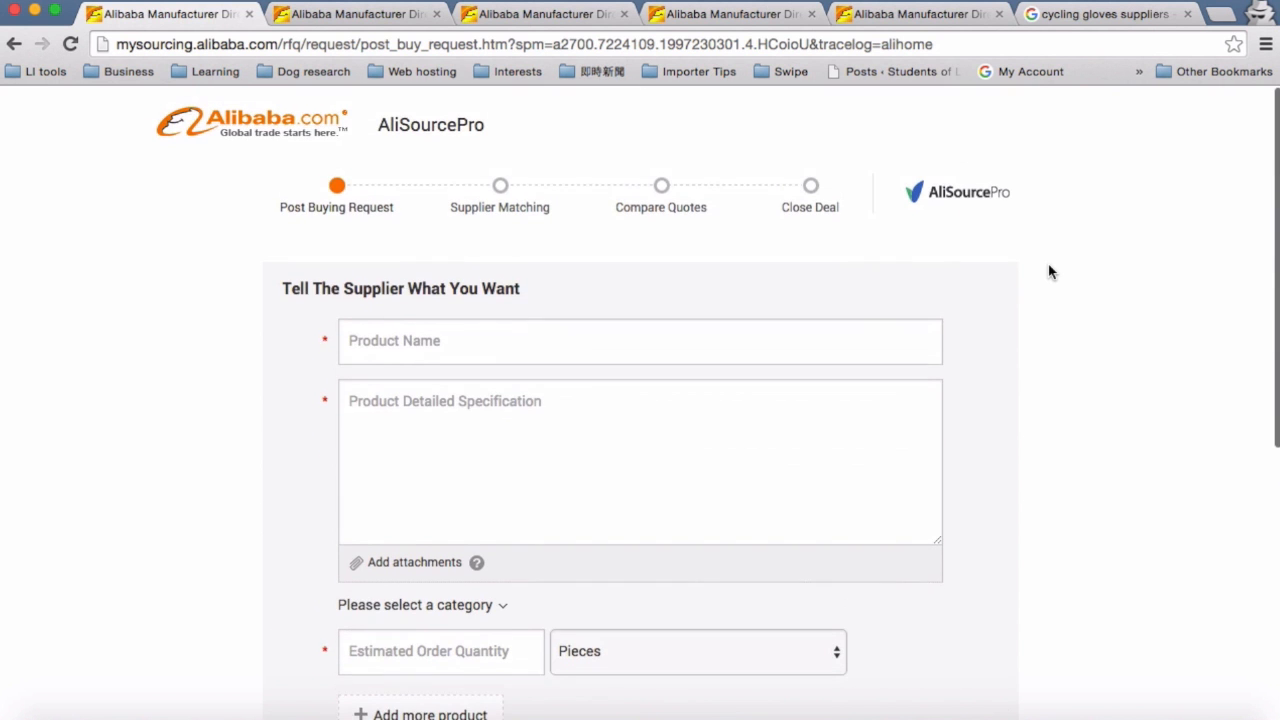
# Step: Switch to the tab holding the completed bicycle gloves buying request and review its specification, quantity and contact section
pyautogui.click(925, 18)
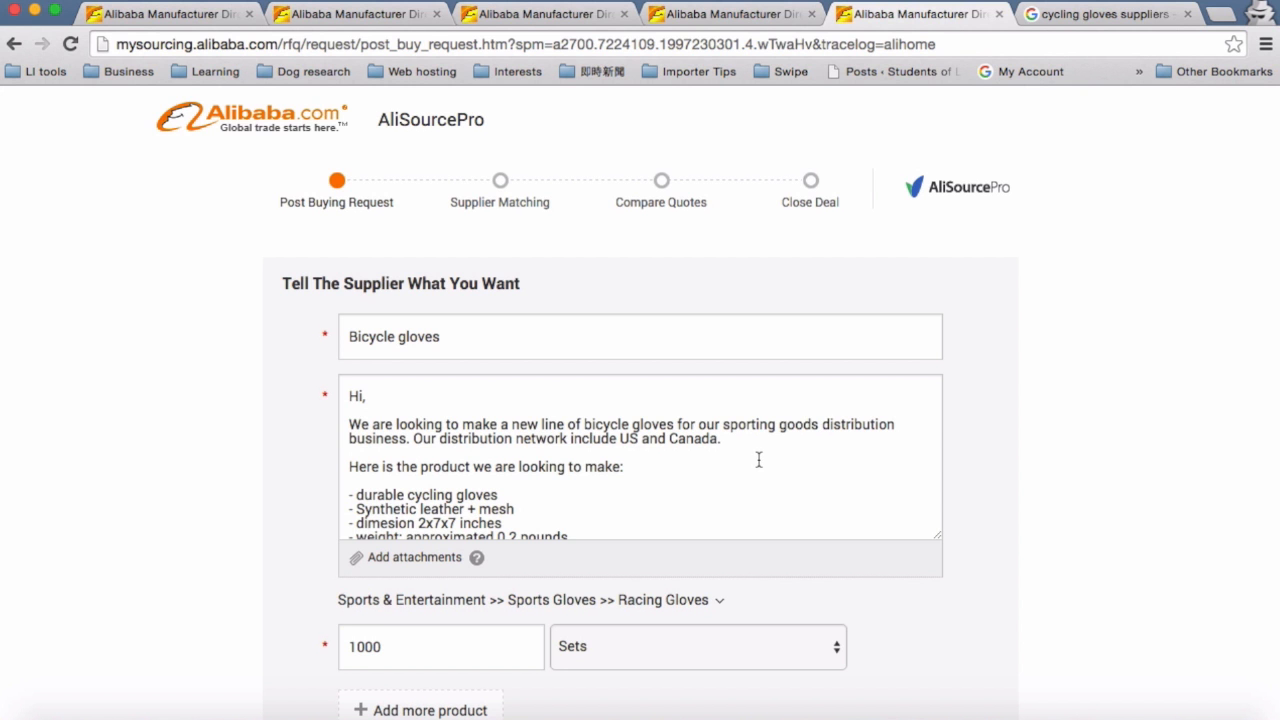
pyautogui.scroll(-2, 728, 453)
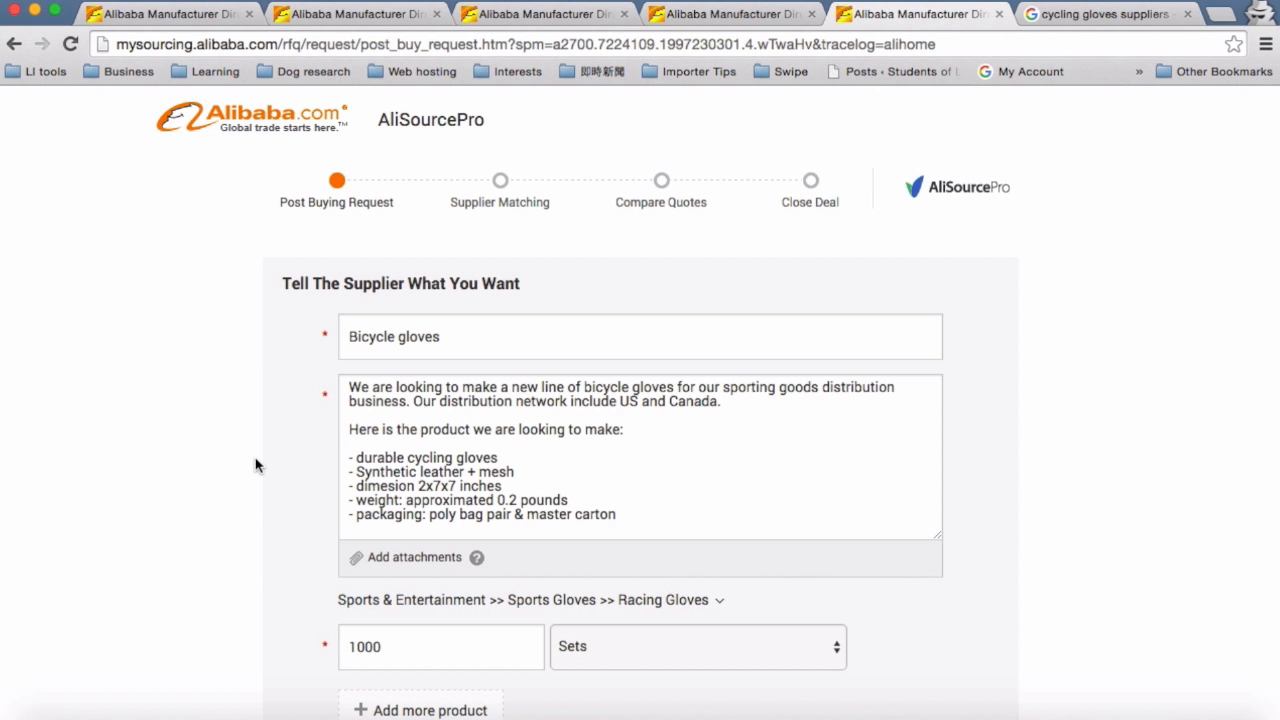
pyautogui.click(638, 466)
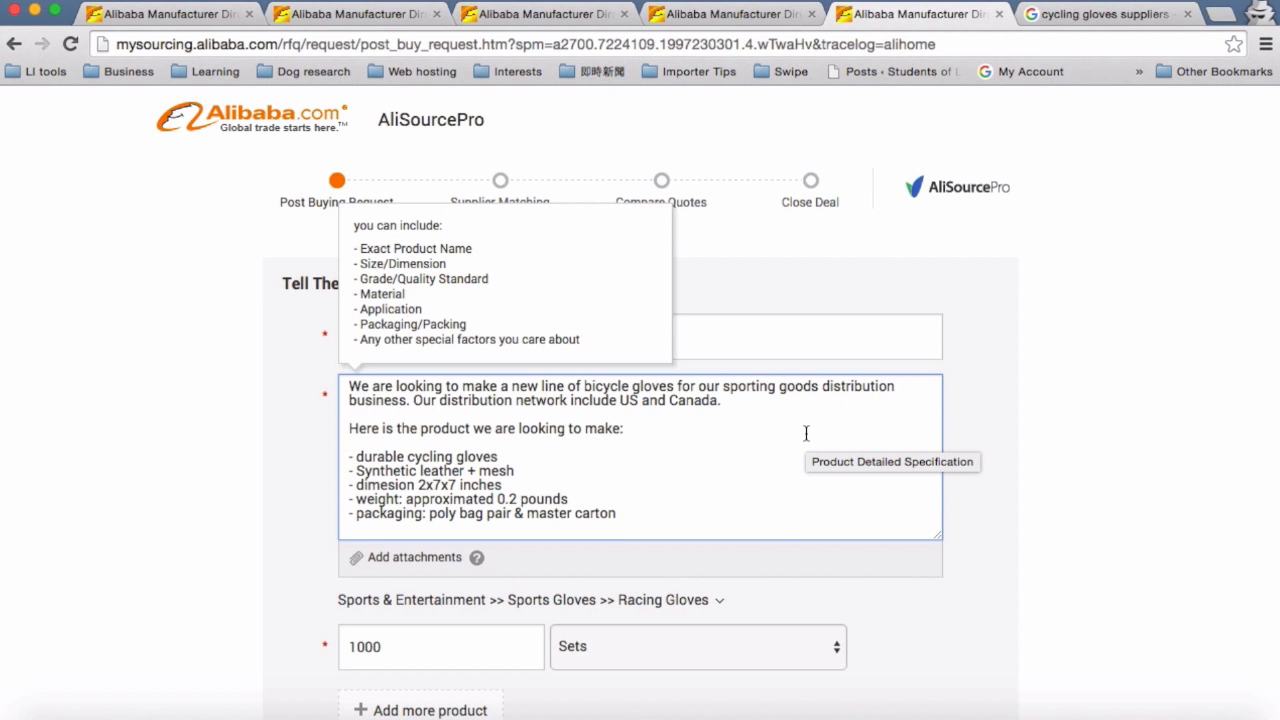
pyautogui.scroll(-3, 806, 433)
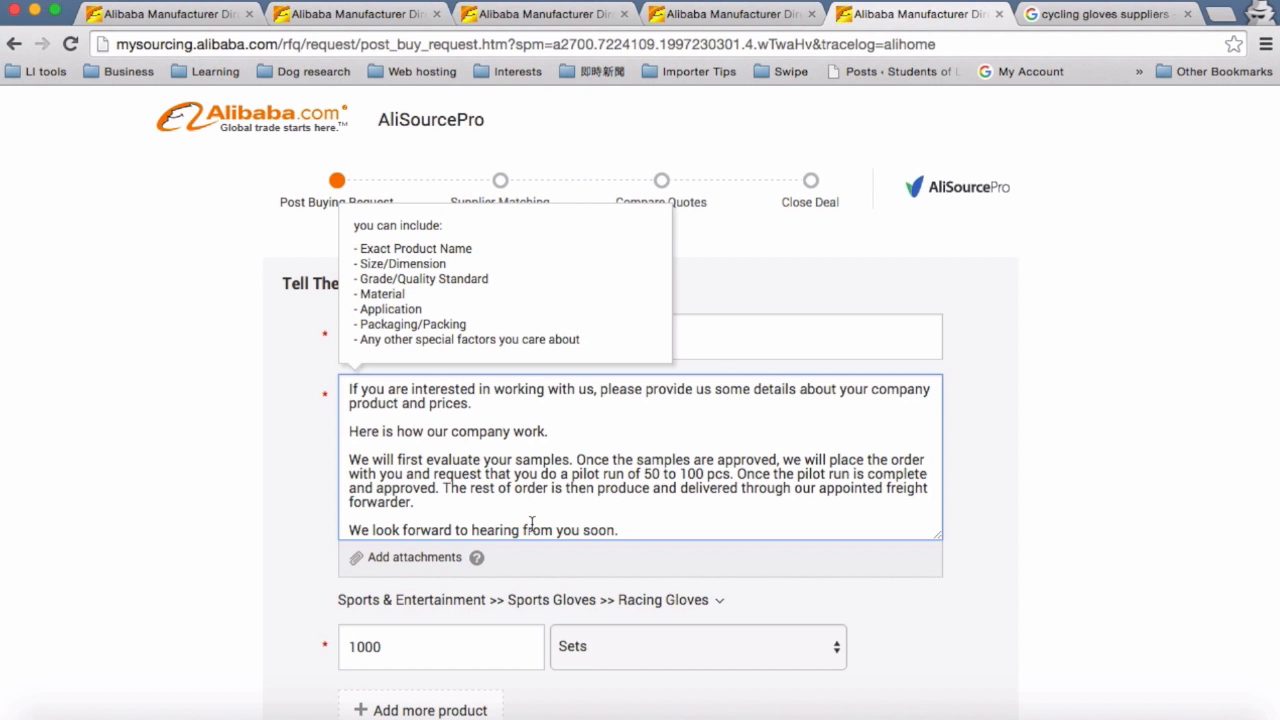
pyautogui.scroll(-5, 202, 480)
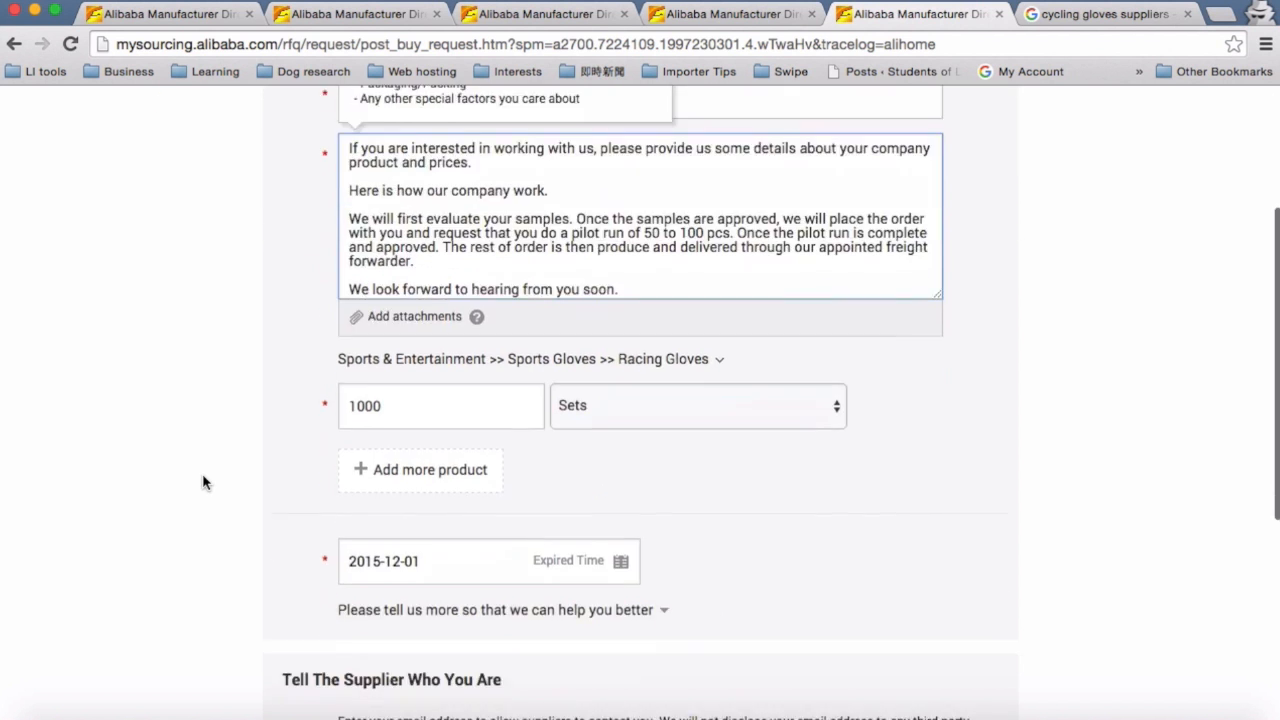
pyautogui.scroll(-4, 202, 483)
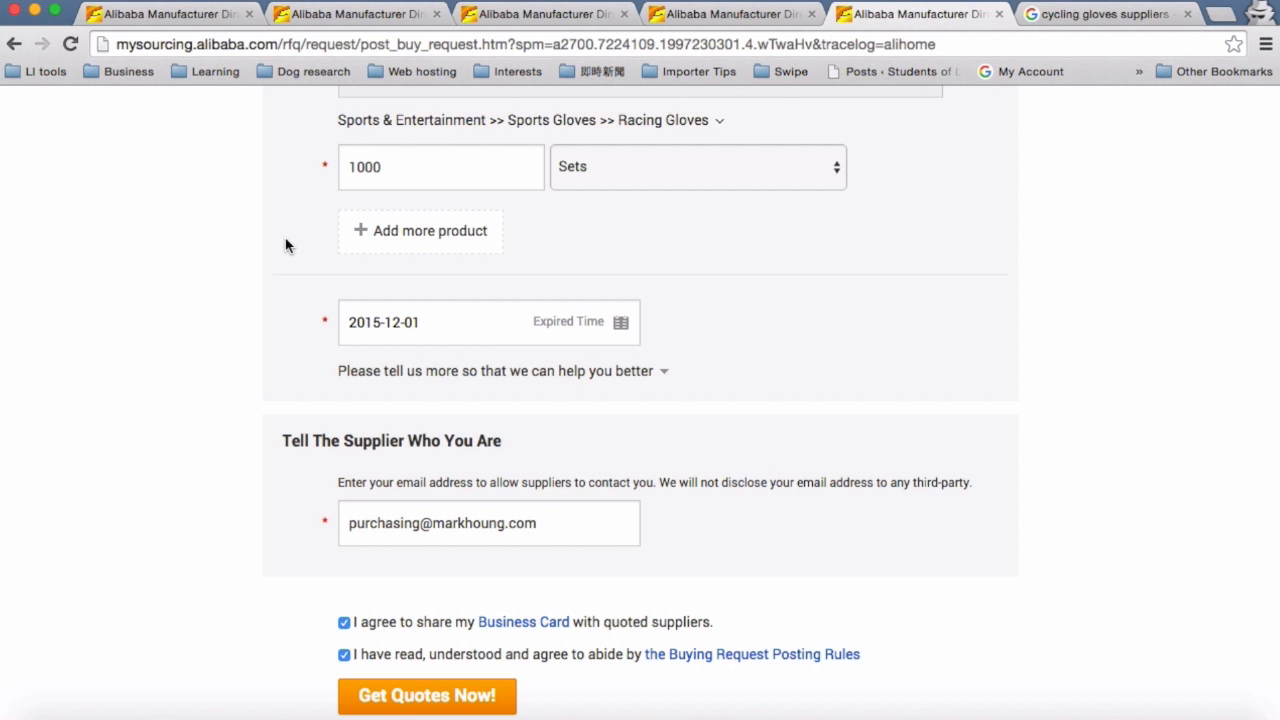
pyautogui.scroll(-3, 280, 245)
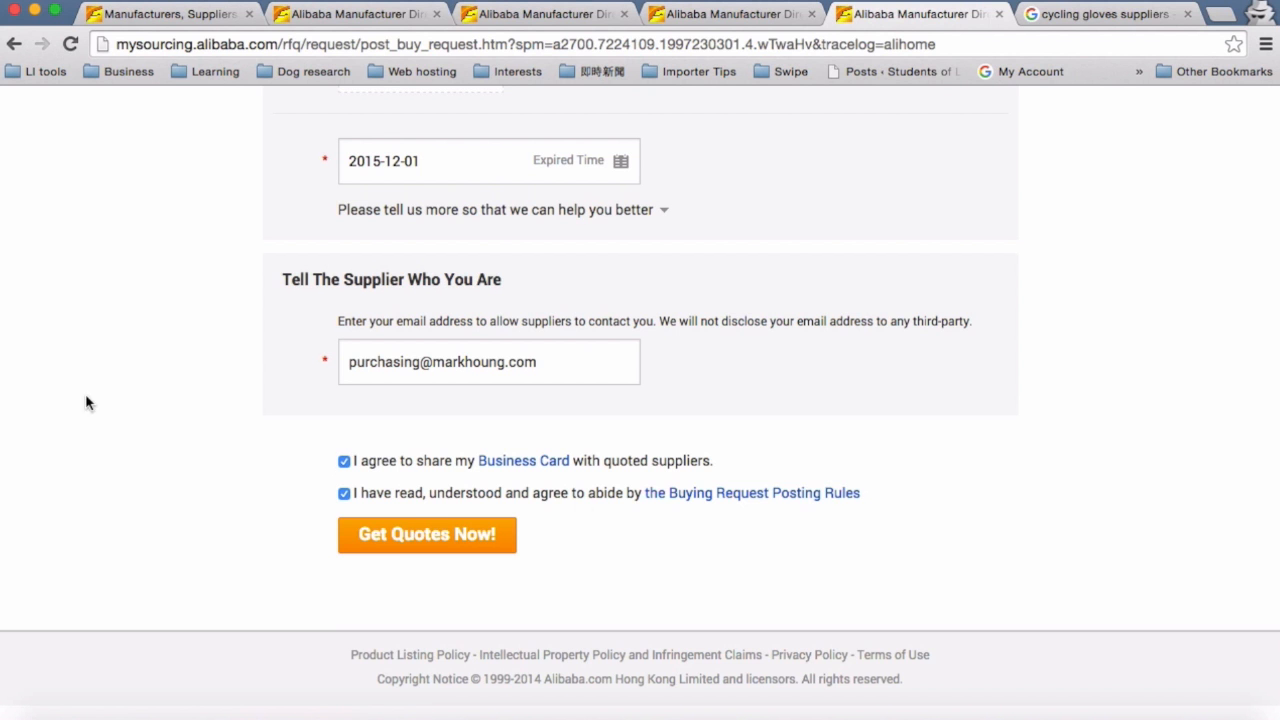
# Step: Switch to the home page tab, open My Alibaba, and go to the Buying Requests section
pyautogui.click(178, 17)
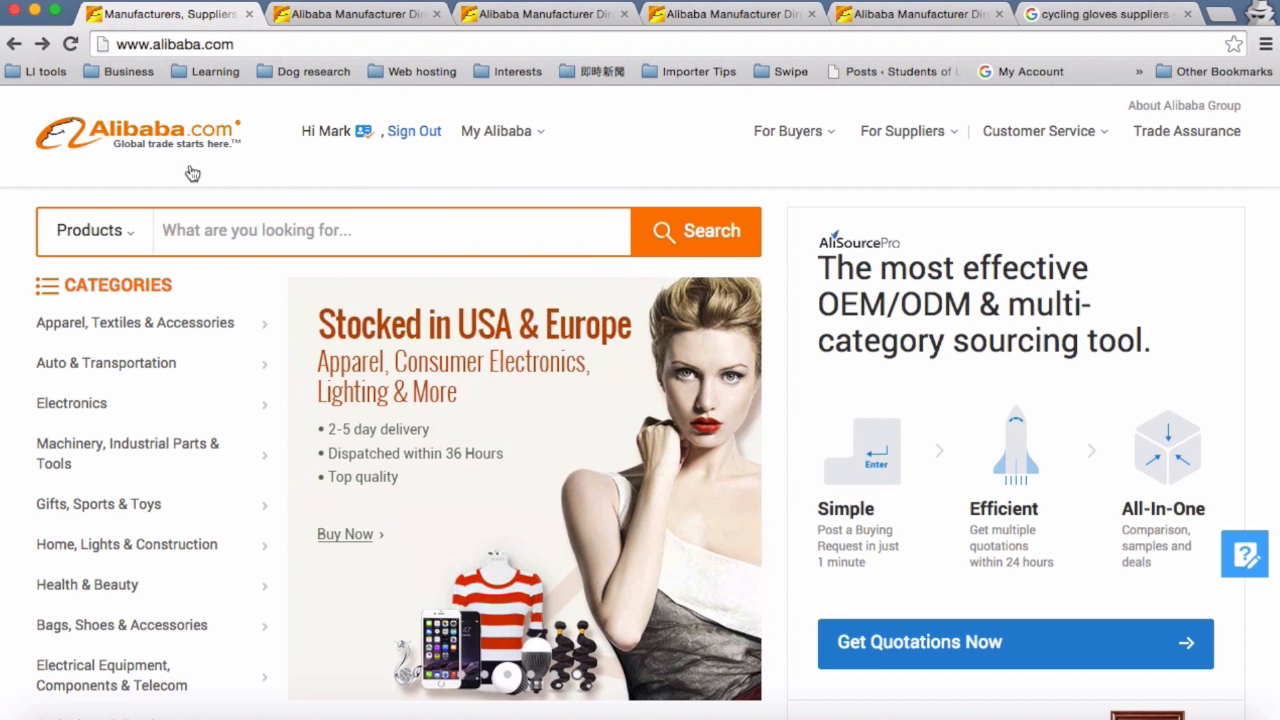
pyautogui.moveTo(500, 131)
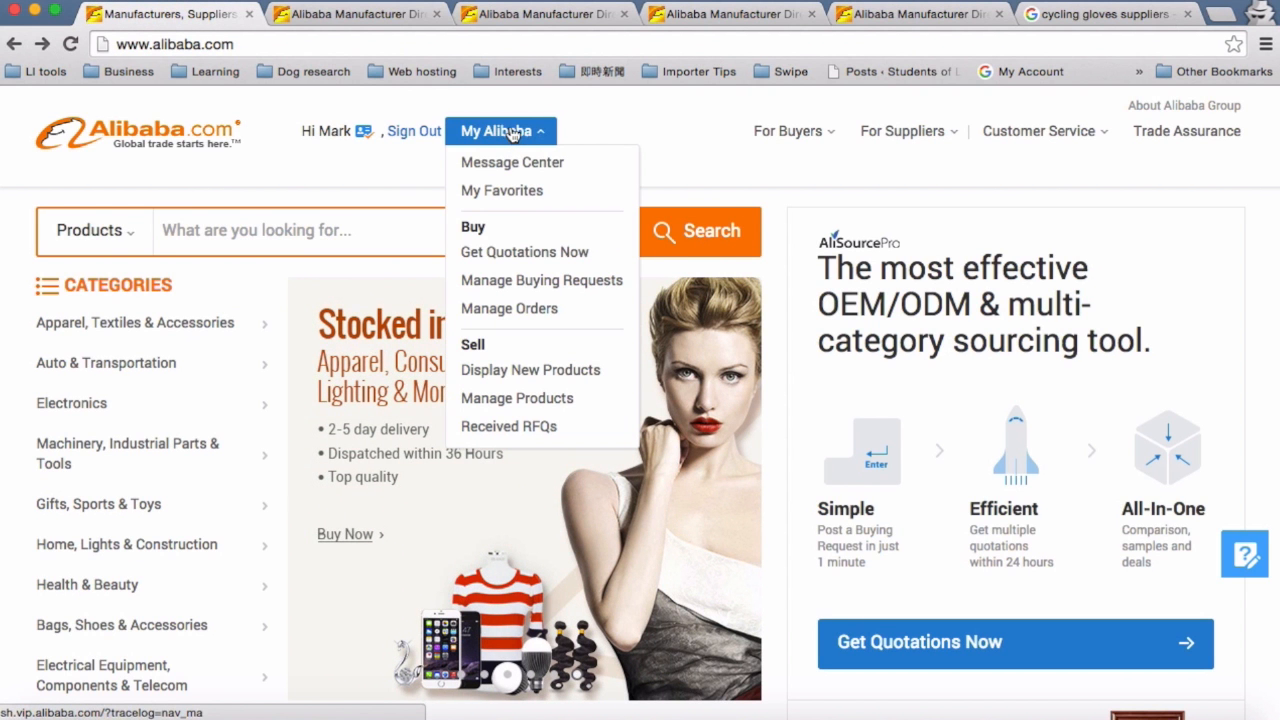
pyautogui.click(517, 140)
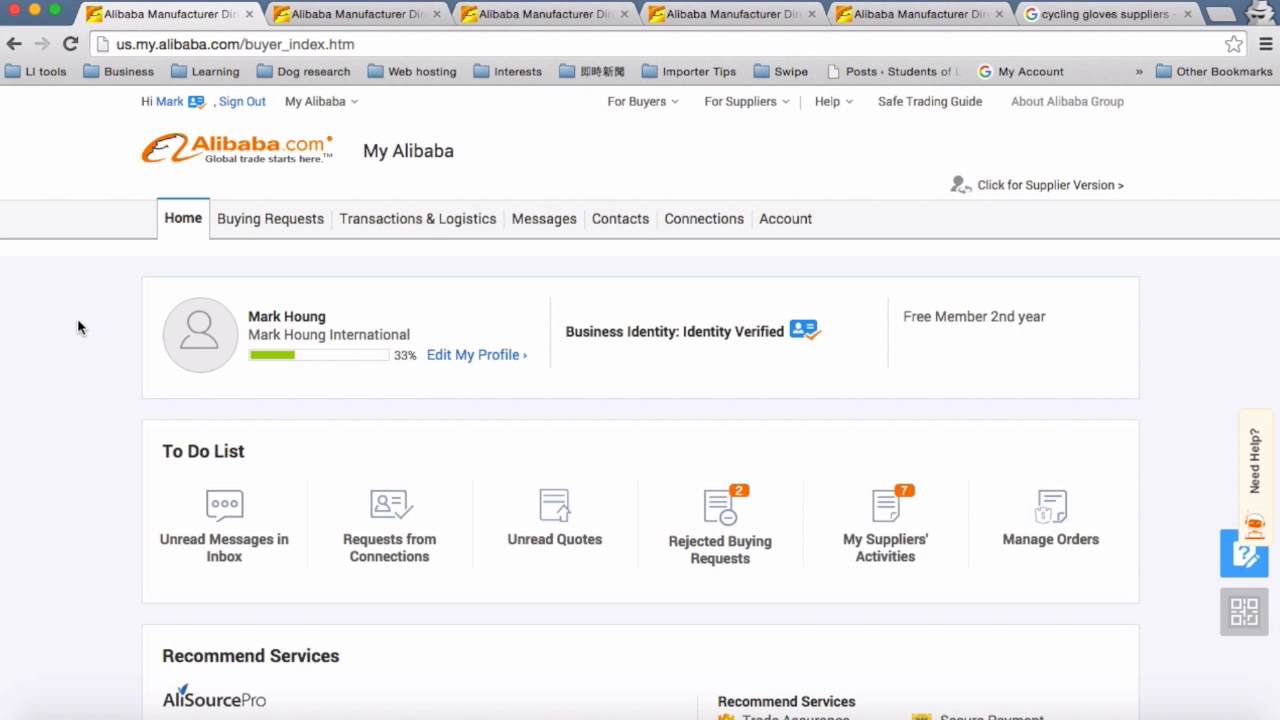
pyautogui.scroll(-5, 79, 322)
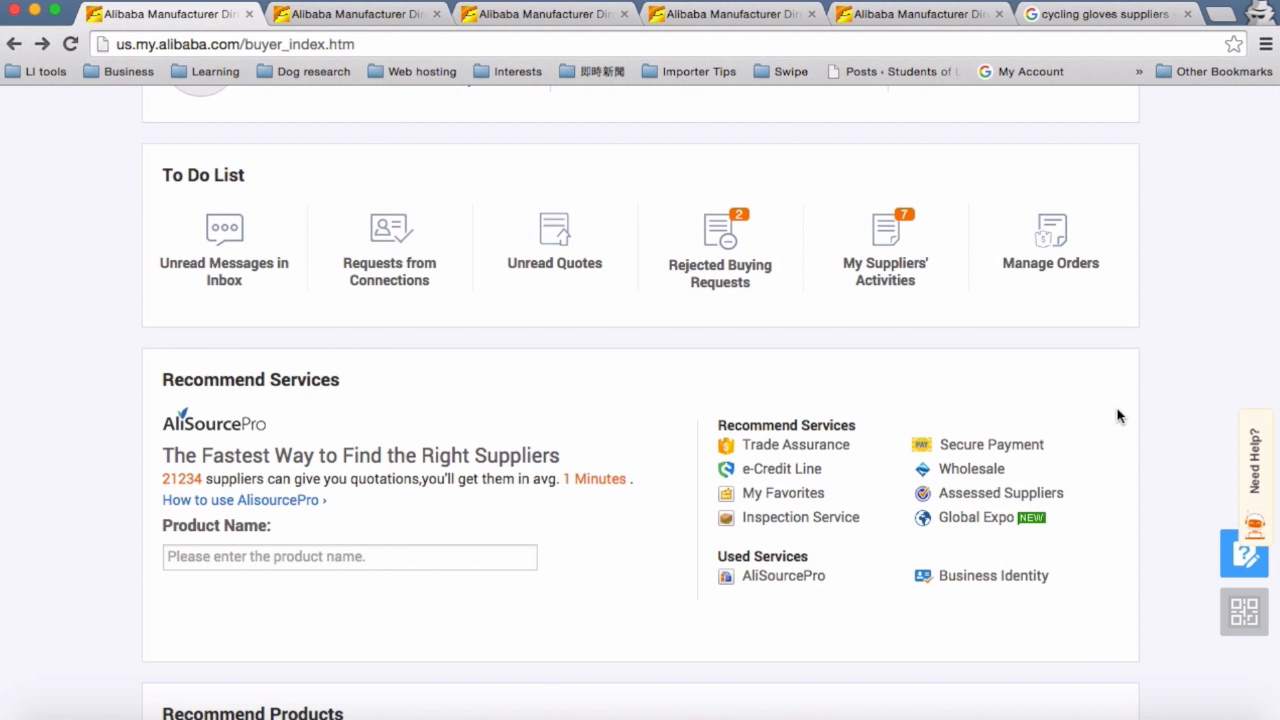
pyautogui.scroll(5, 1118, 416)
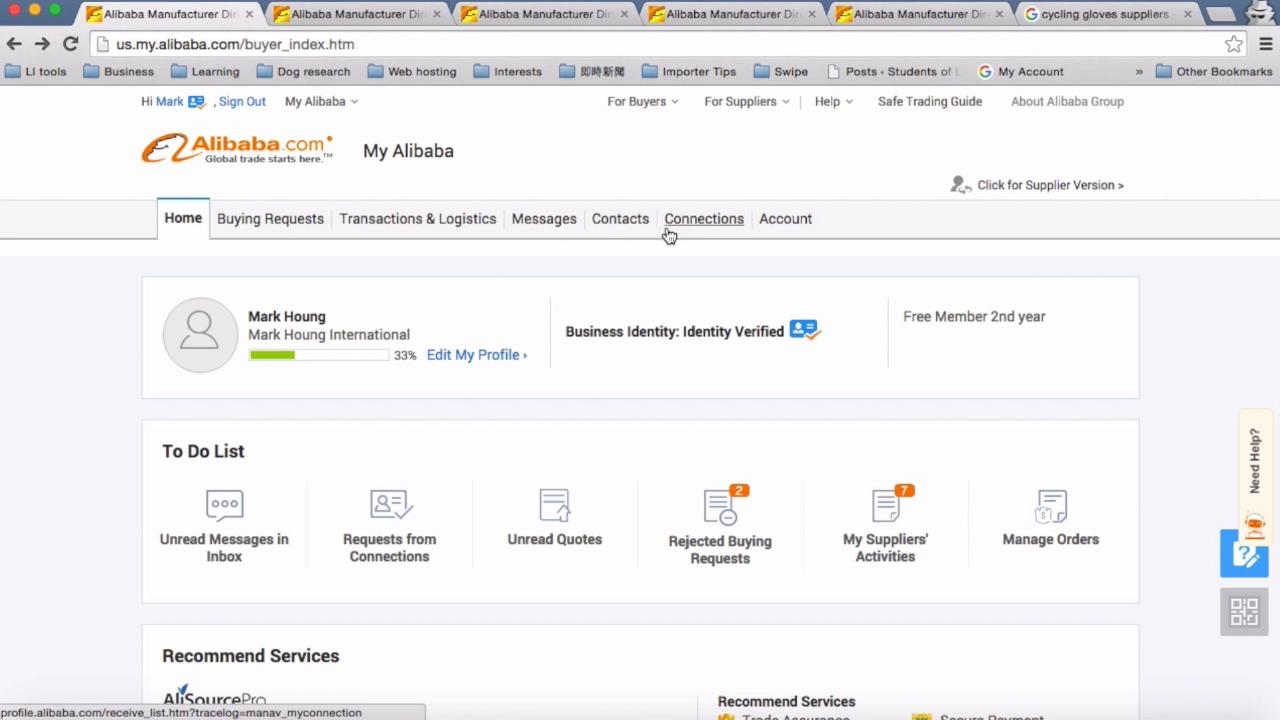
pyautogui.click(277, 226)
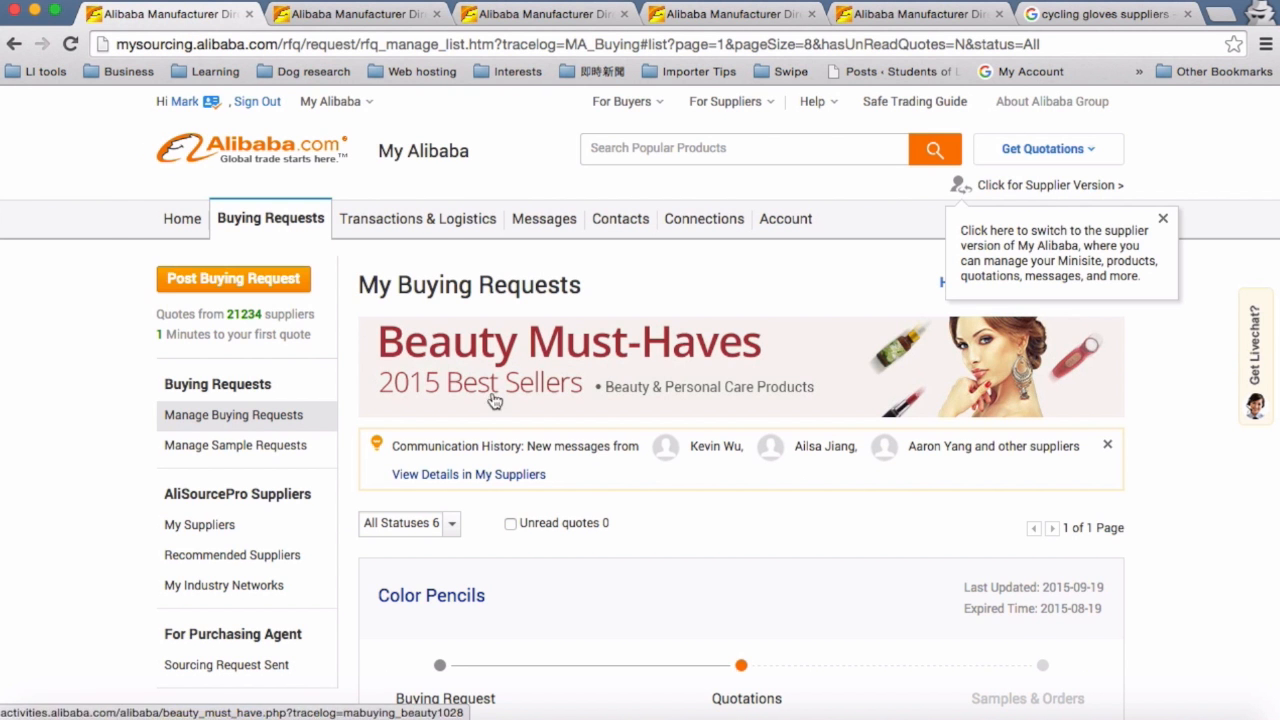
# Step: Review the list of existing buying requests and their statuses
pyautogui.scroll(-5, 672, 468)
pyautogui.scroll(-8, 672, 468)
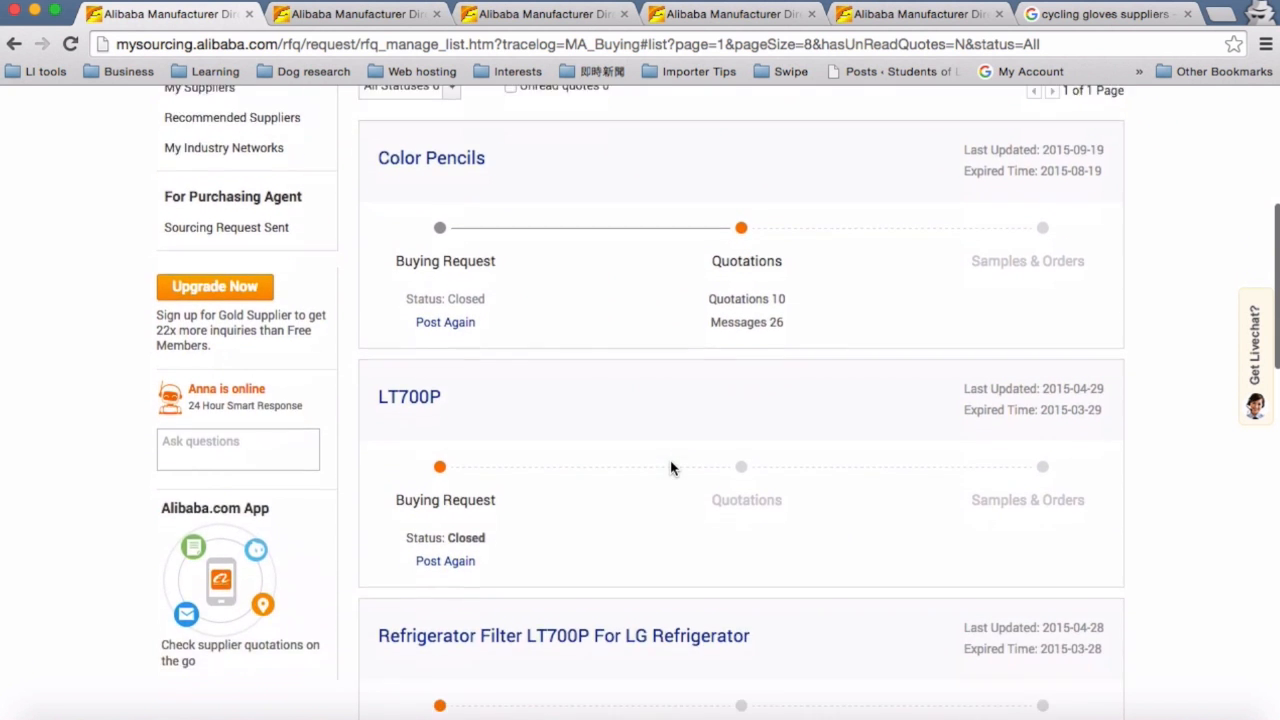
pyautogui.scroll(-2, 672, 468)
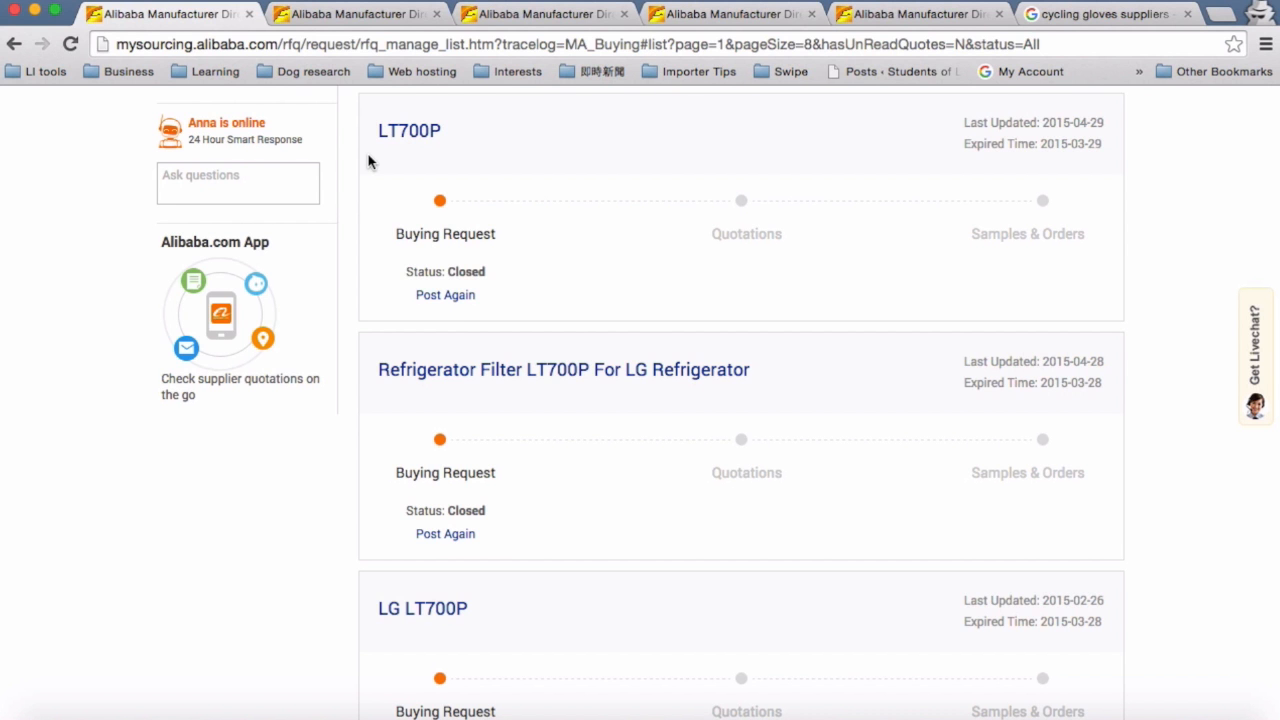
pyautogui.scroll(5, 368, 161)
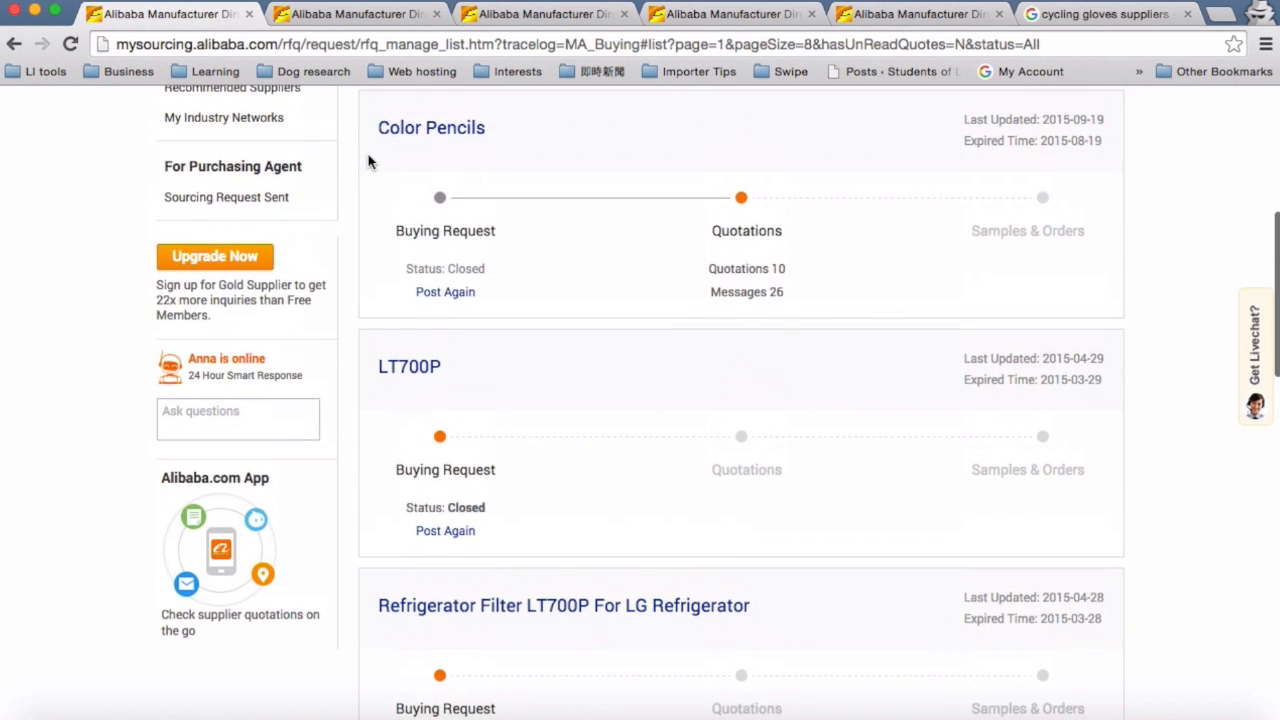
pyautogui.scroll(2, 368, 161)
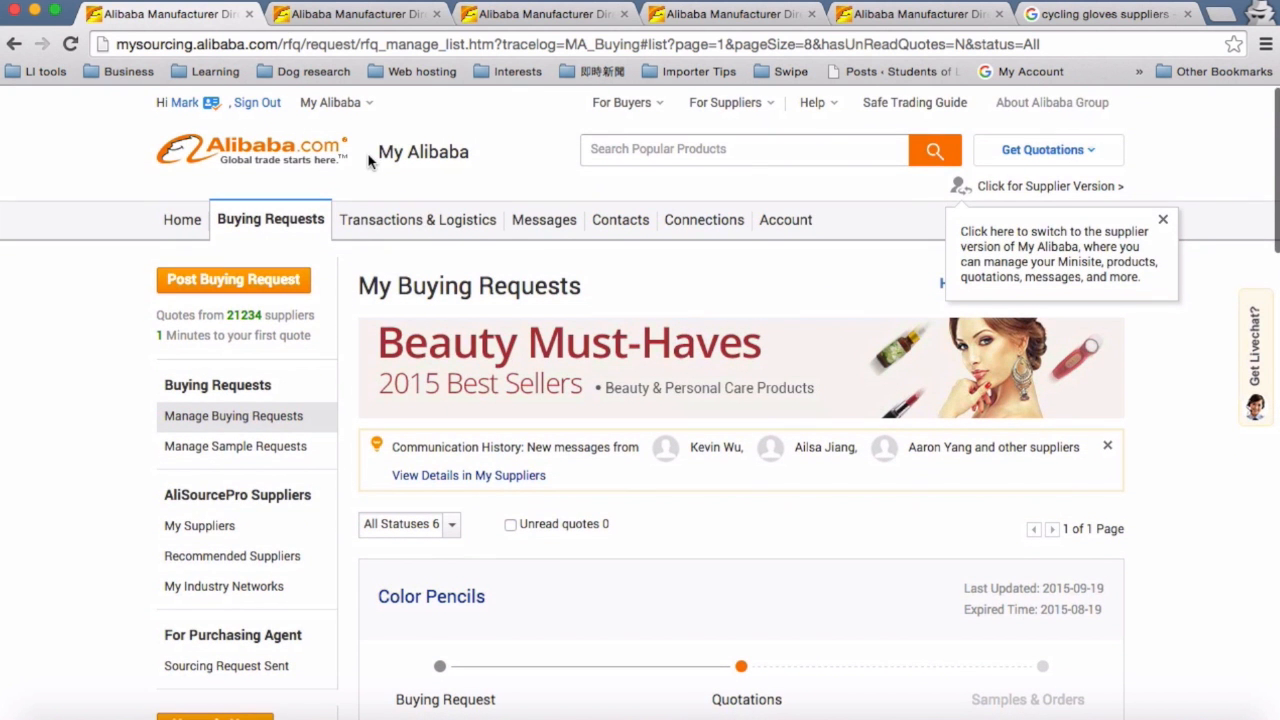